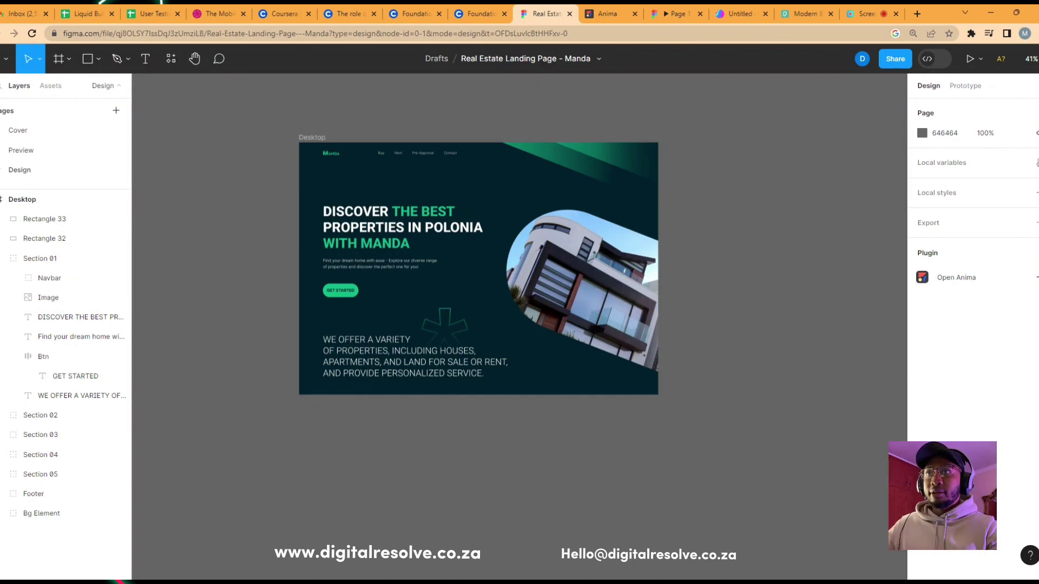
# Switch from the Figma landing page to the Spline 'Untitled' scene tab
pyautogui.click(737, 14)
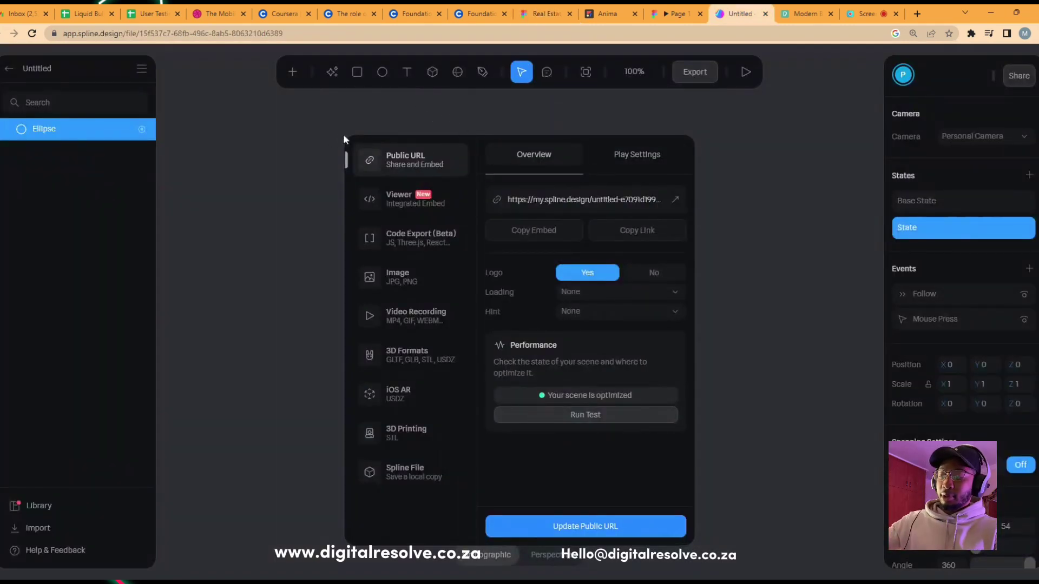
# Close the Export window and delete the green Ellipse, leaving the scene empty
pyautogui.click(264, 247)
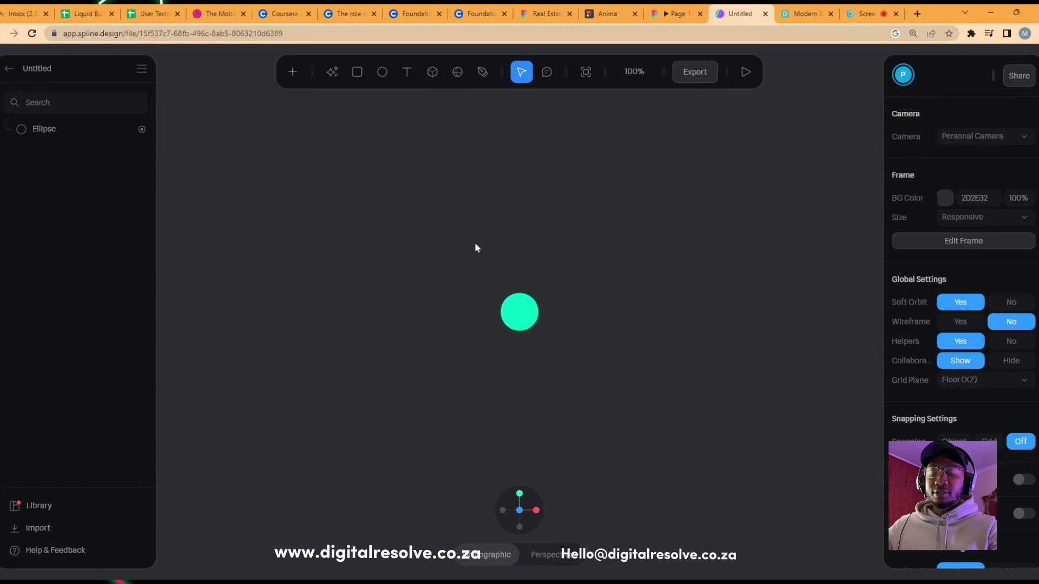
pyautogui.click(67, 128)
pyautogui.press('Delete')
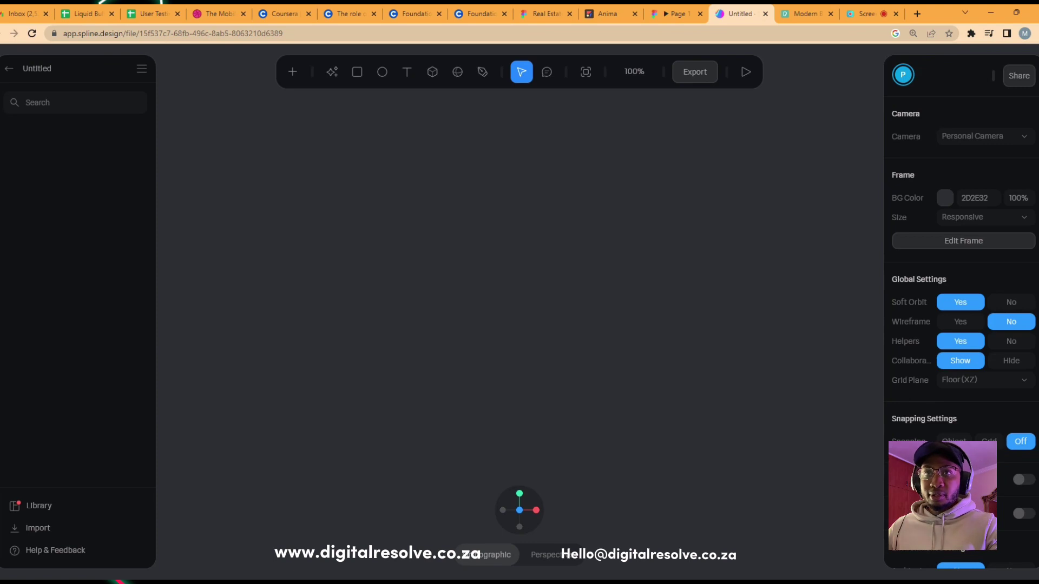
# Draw a 60 × 60 circle at the centre of the canvas with the Ellipse tool
pyautogui.press('o')
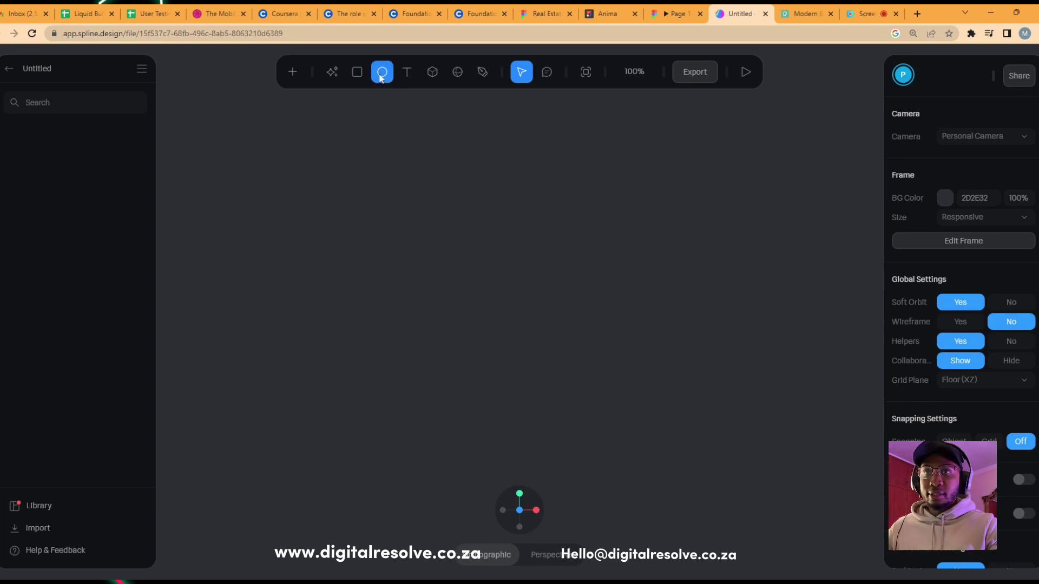
pyautogui.moveTo(504, 269)
pyautogui.mouseDown()
pyautogui.moveTo(552, 324)
pyautogui.moveTo(531, 297)
pyautogui.mouseUp()
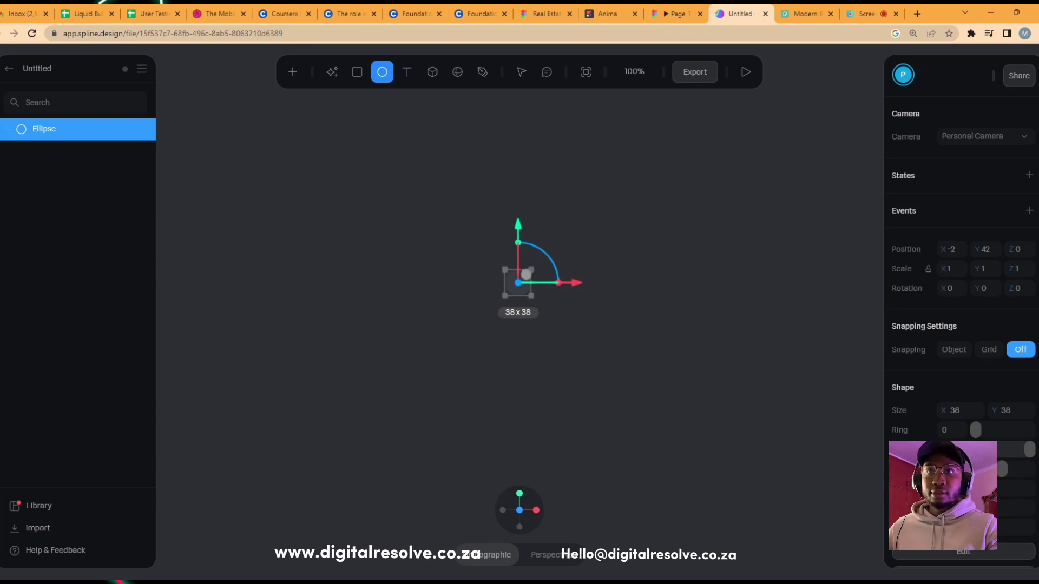
pyautogui.moveTo(531, 297); pyautogui.dragTo(539, 304)
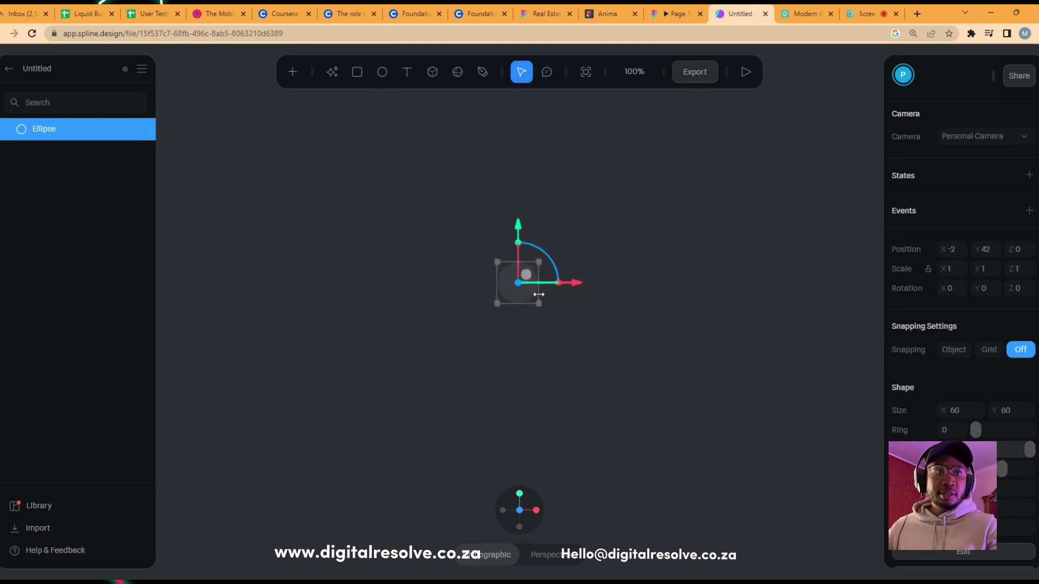
pyautogui.click(614, 315)
pyautogui.click(521, 290)
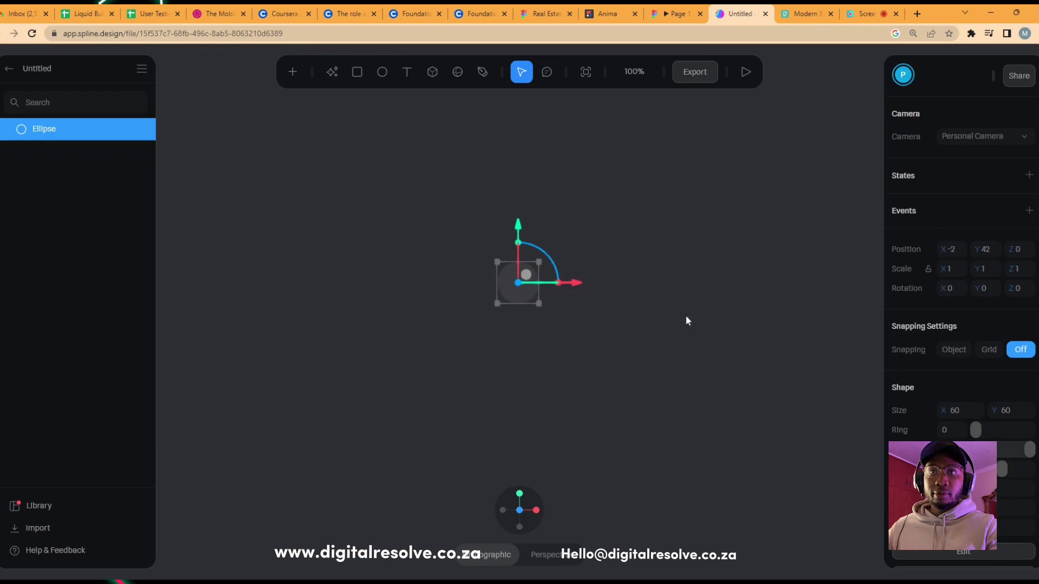
# Set the circle's Material Color to white (FFFFFF)
pyautogui.scroll(-4, 964, 325)
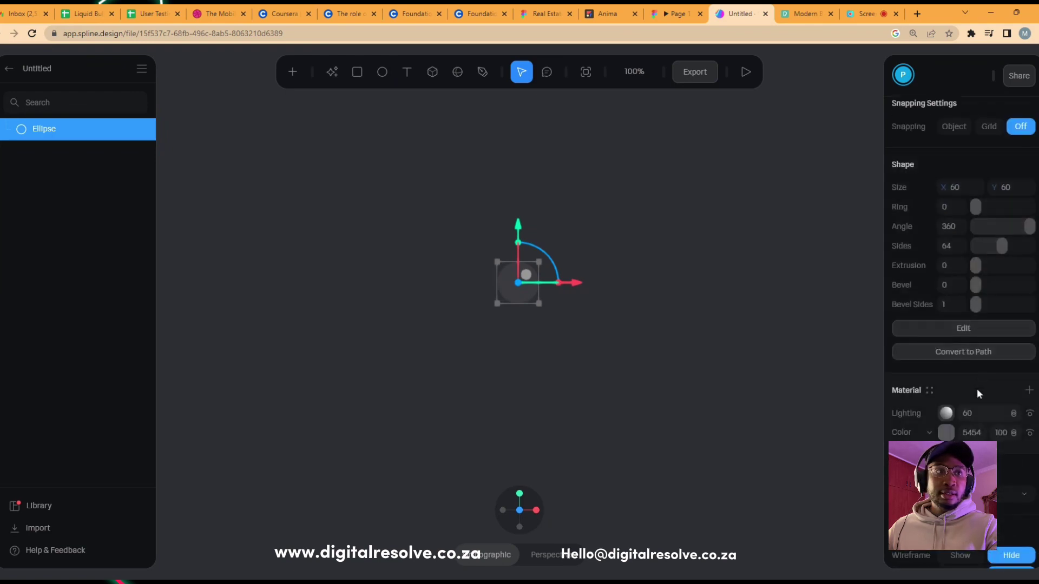
pyautogui.click(945, 432)
pyautogui.click(797, 351)
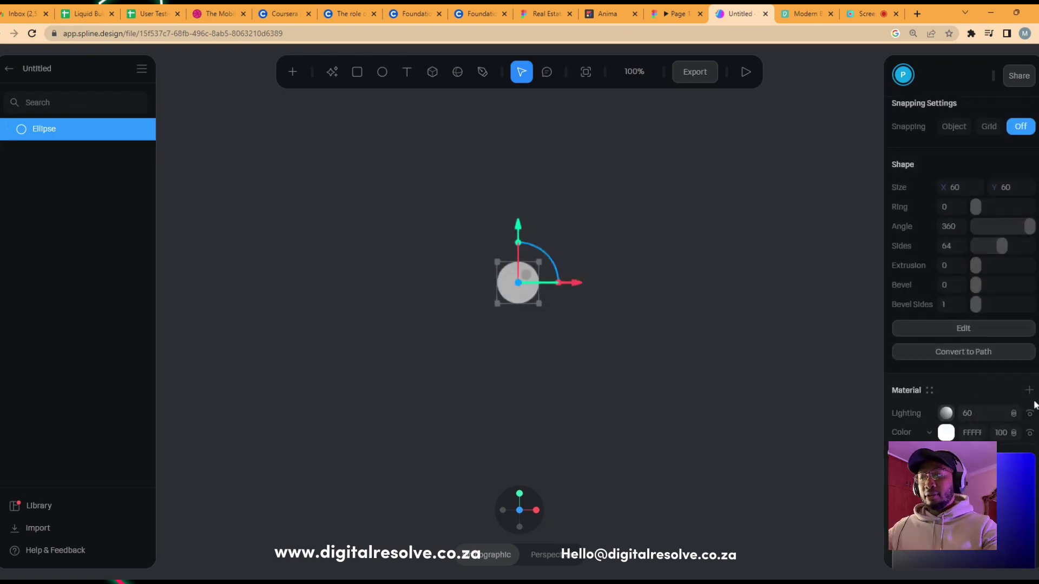
pyautogui.click(564, 316)
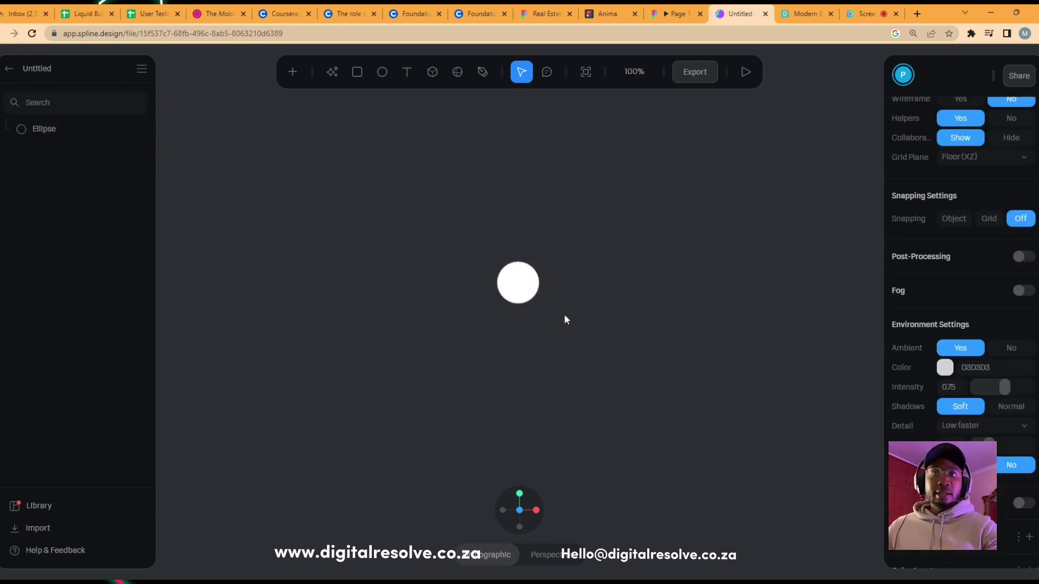
pyautogui.click(505, 267)
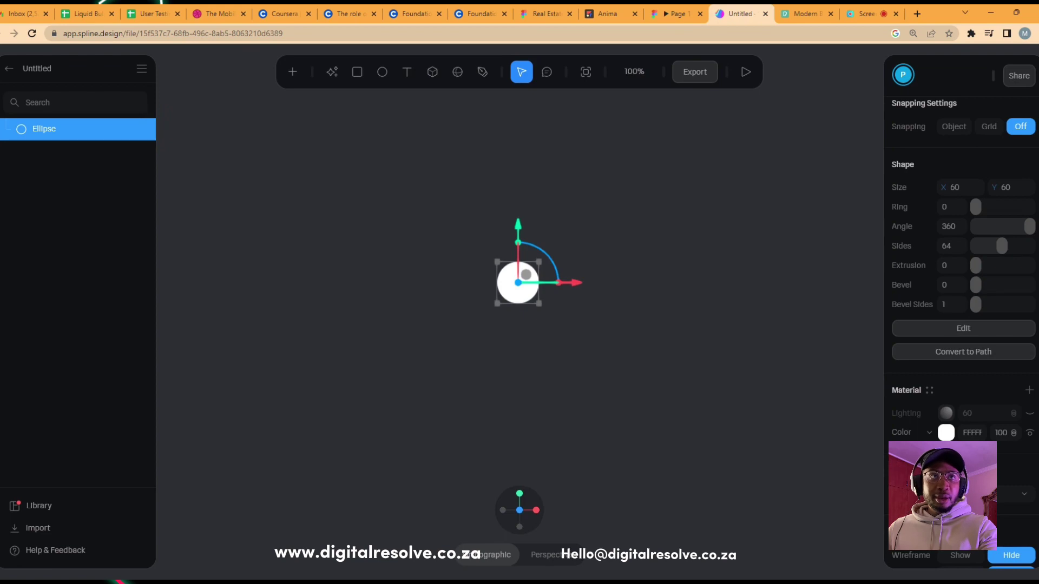
# Add a Follow event to the ellipse that targets the Cursor
pyautogui.scroll(4, 959, 333)
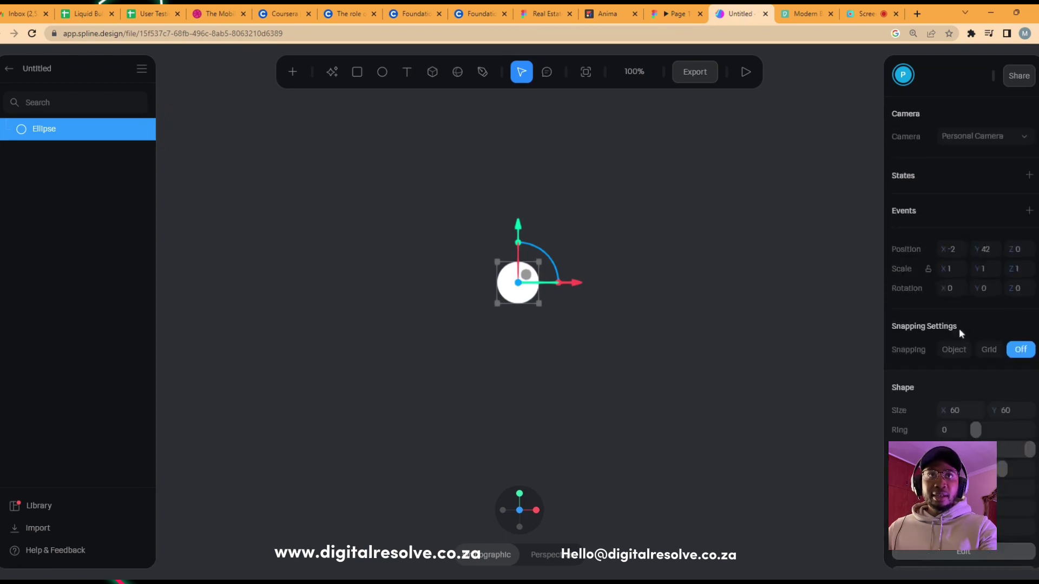
pyautogui.click(1028, 212)
pyautogui.click(753, 157)
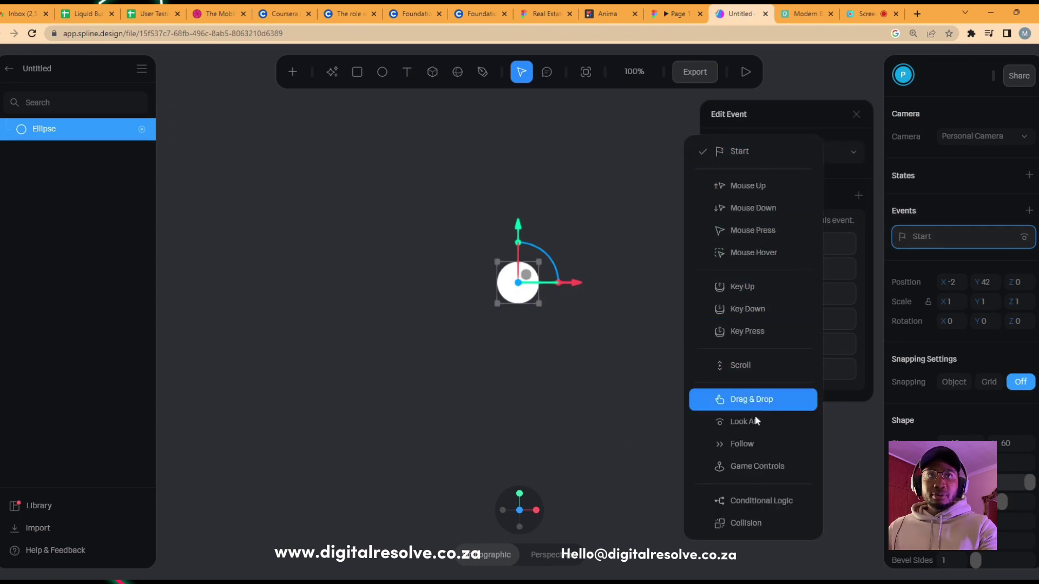
pyautogui.click(753, 441)
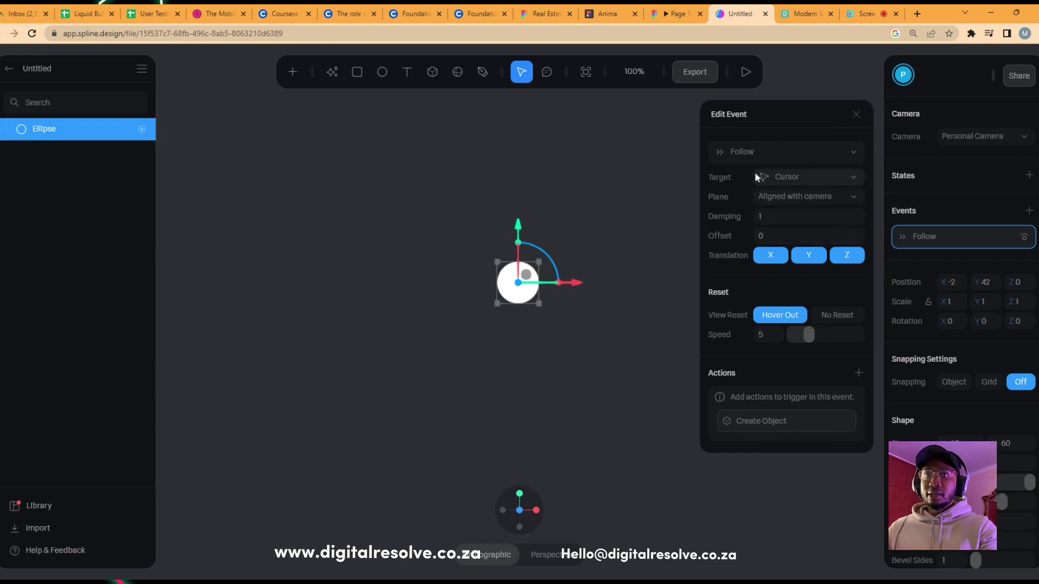
pyautogui.click(664, 265)
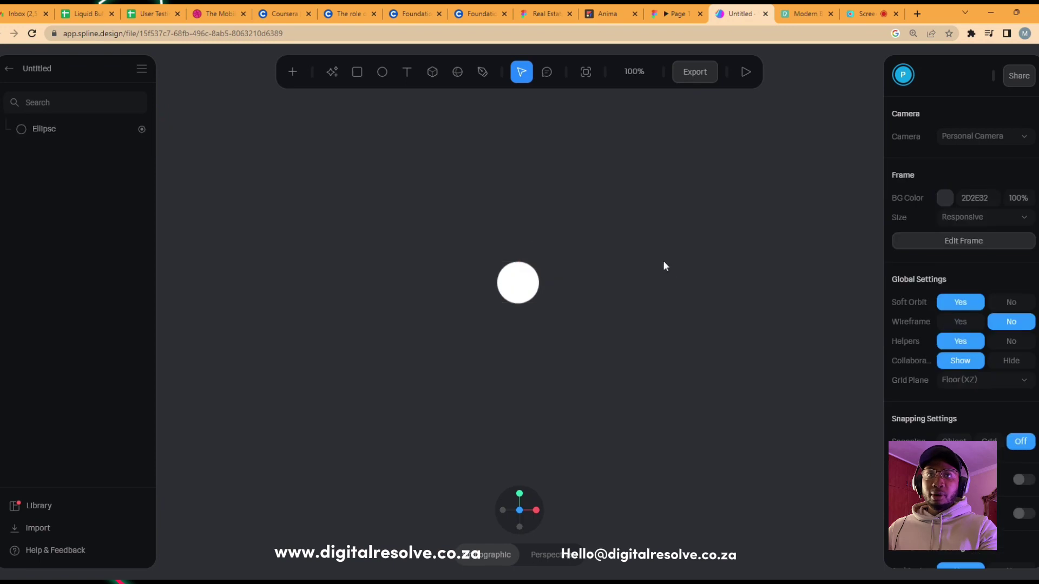
pyautogui.click(746, 76)
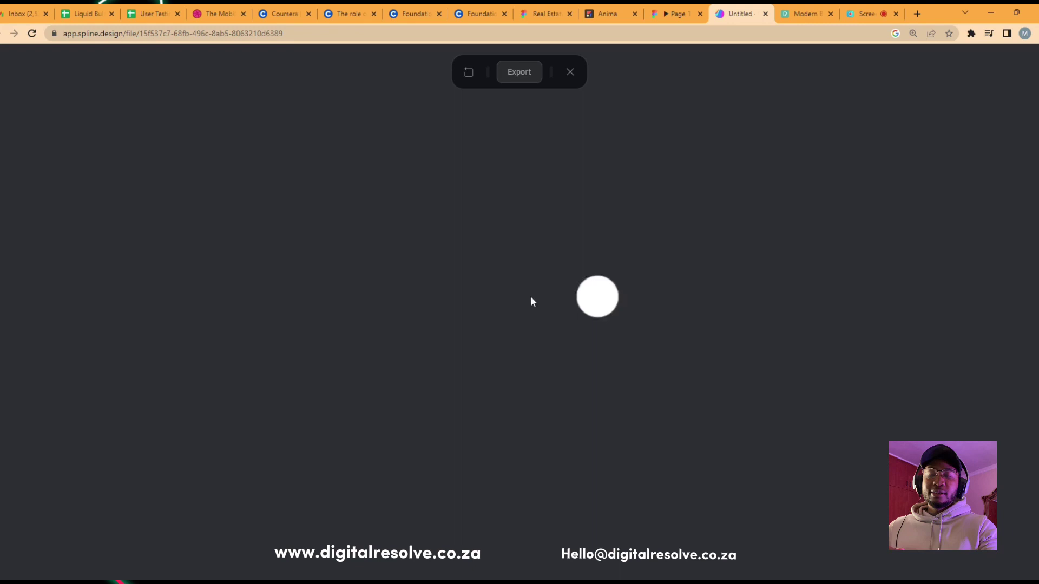
pyautogui.click(570, 73)
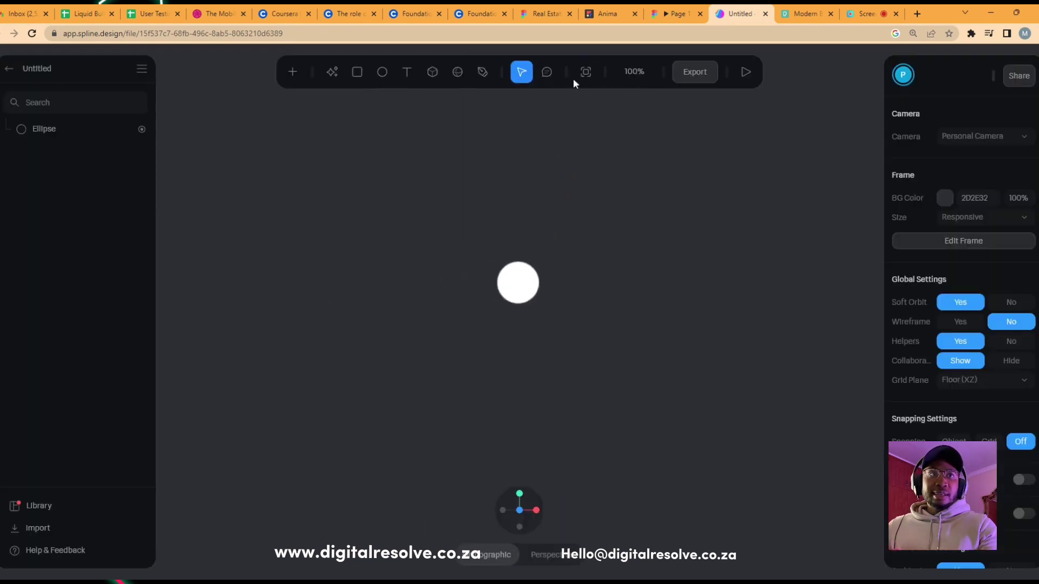
# Add a second State to the ellipse beside Base State, then add another event
pyautogui.click(503, 294)
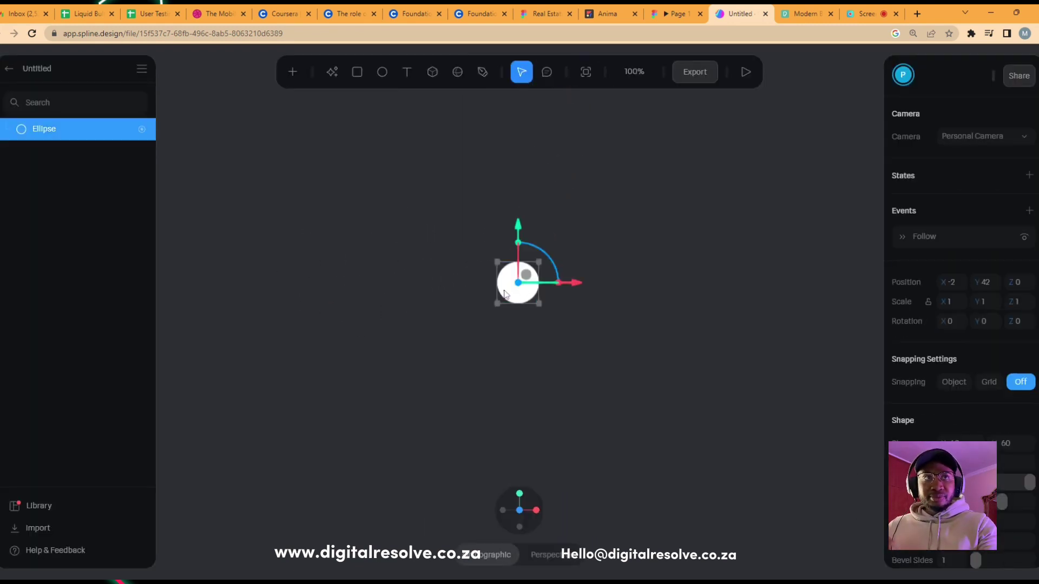
pyautogui.click(1028, 176)
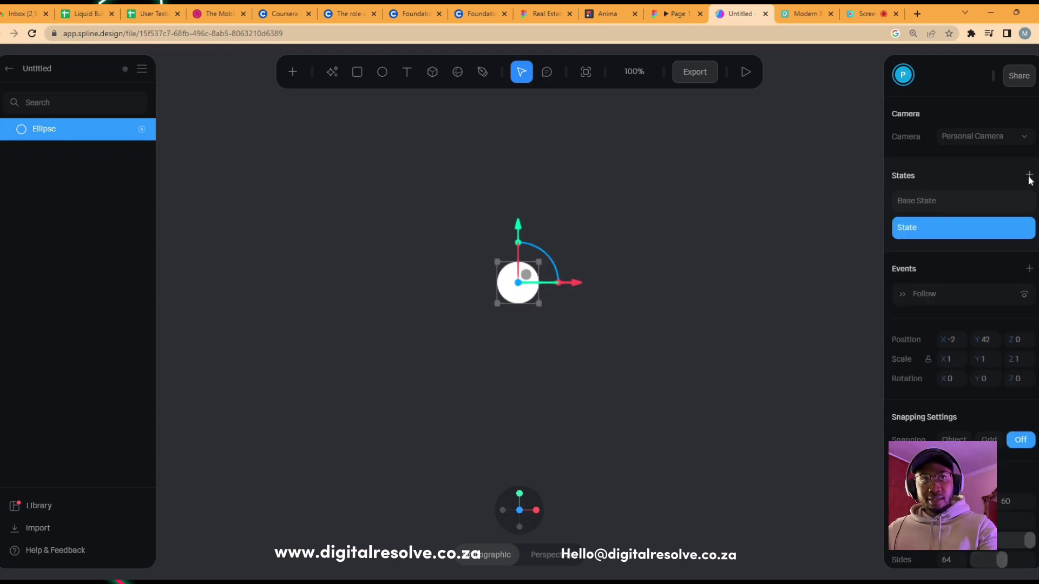
pyautogui.click(972, 209)
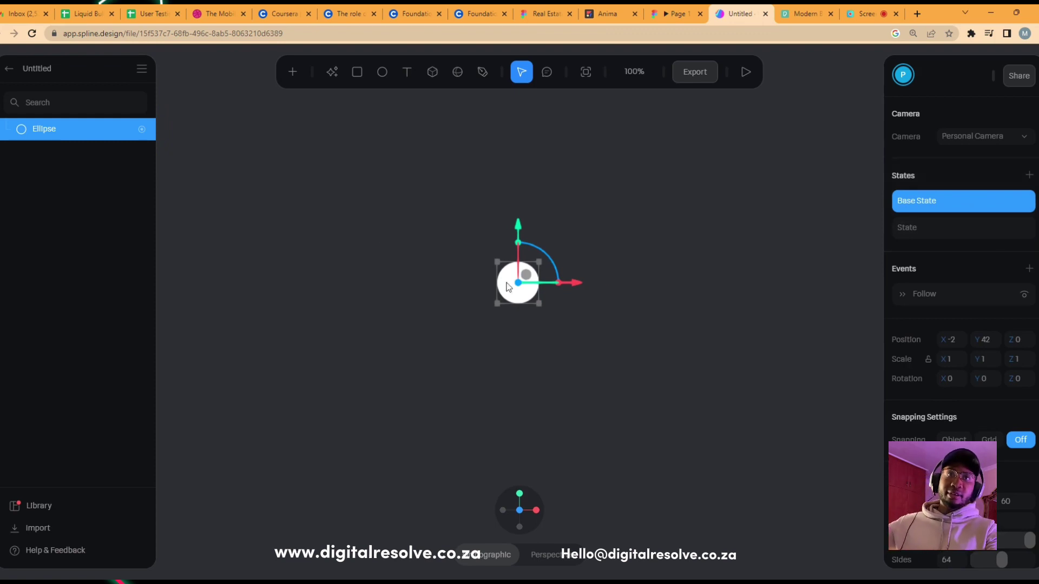
pyautogui.click(993, 230)
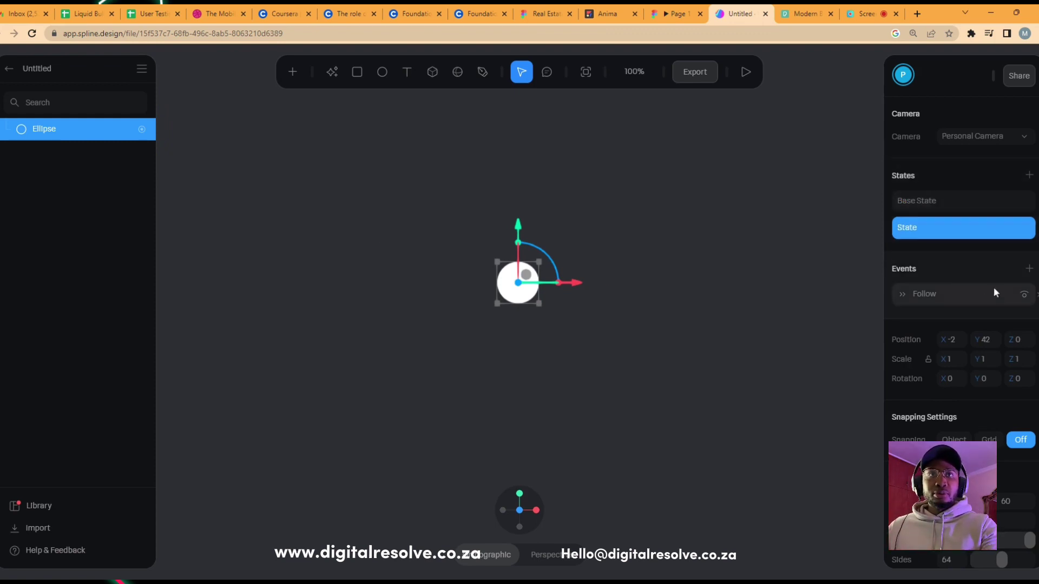
pyautogui.click(1029, 269)
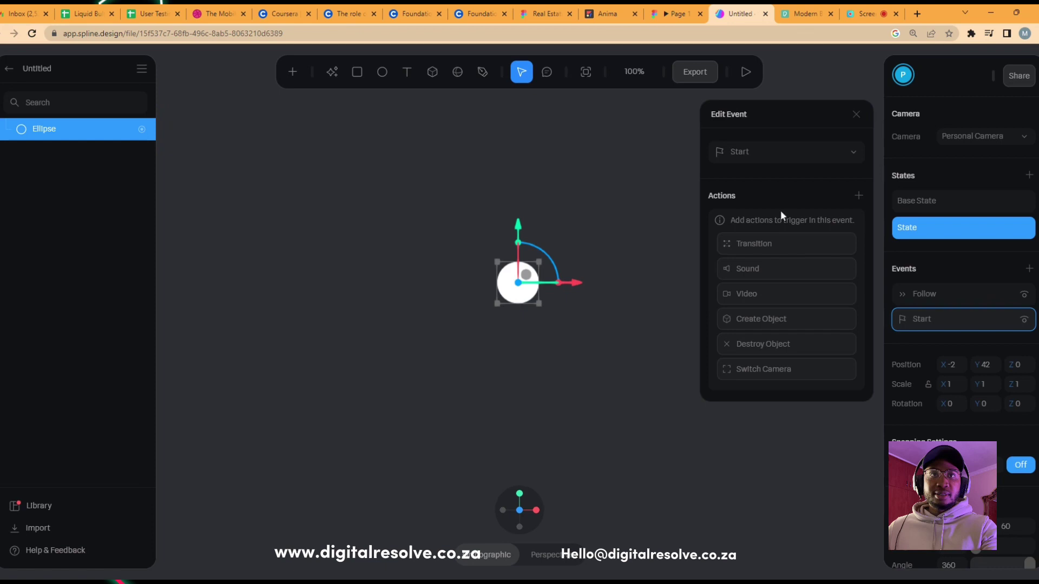
# Set the new event to Mouse Press with a Transition on Ellipse starting from Base State
pyautogui.click(771, 152)
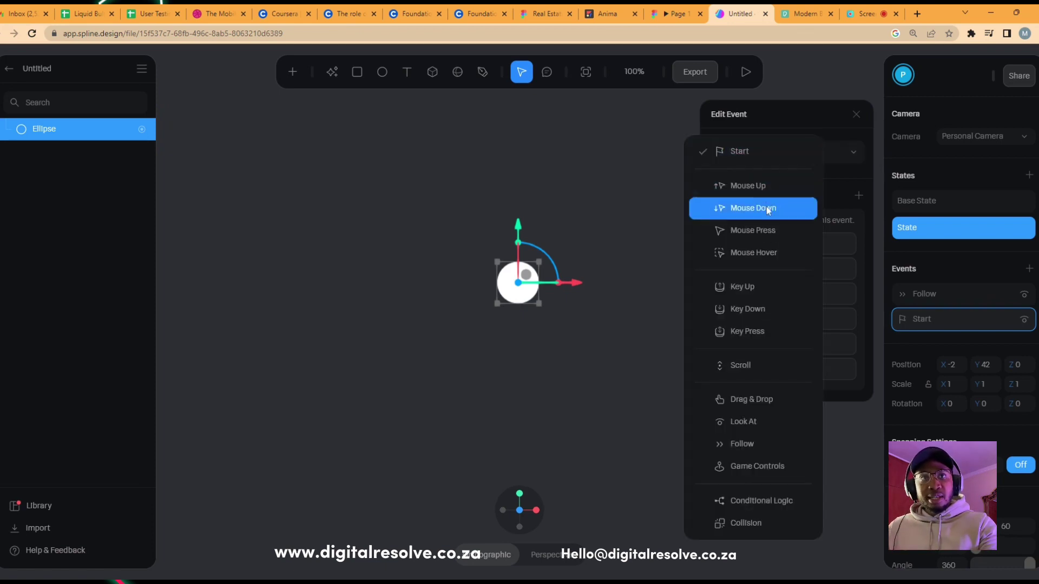
pyautogui.click(768, 238)
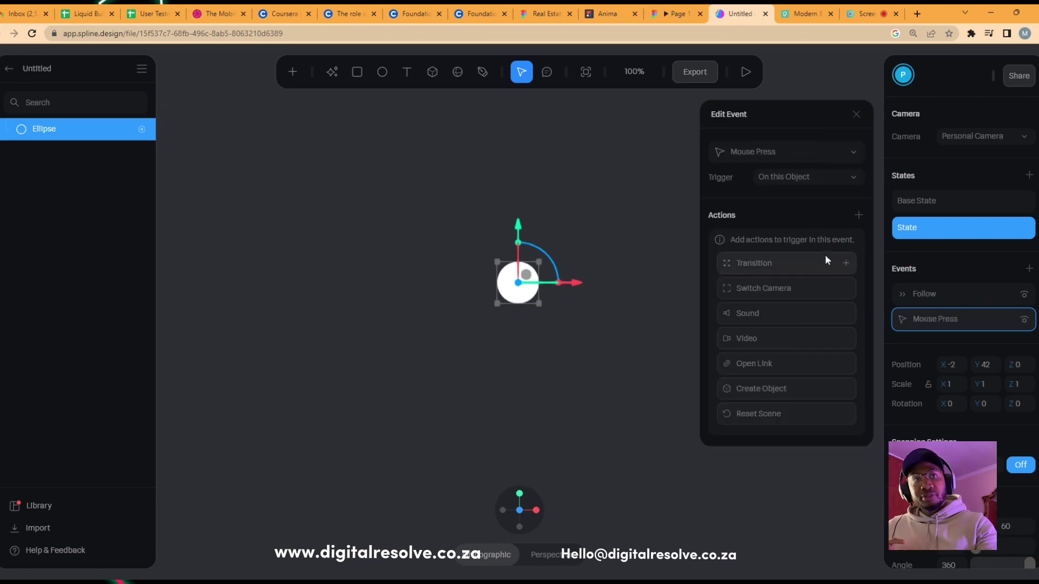
pyautogui.click(781, 265)
pyautogui.click(788, 239)
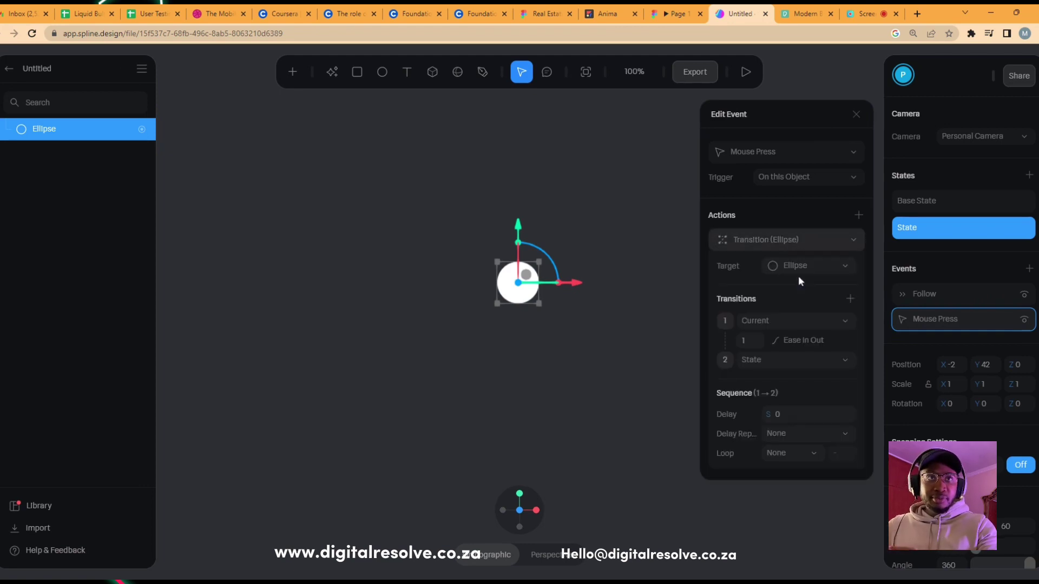
pyautogui.click(800, 271)
pyautogui.click(784, 298)
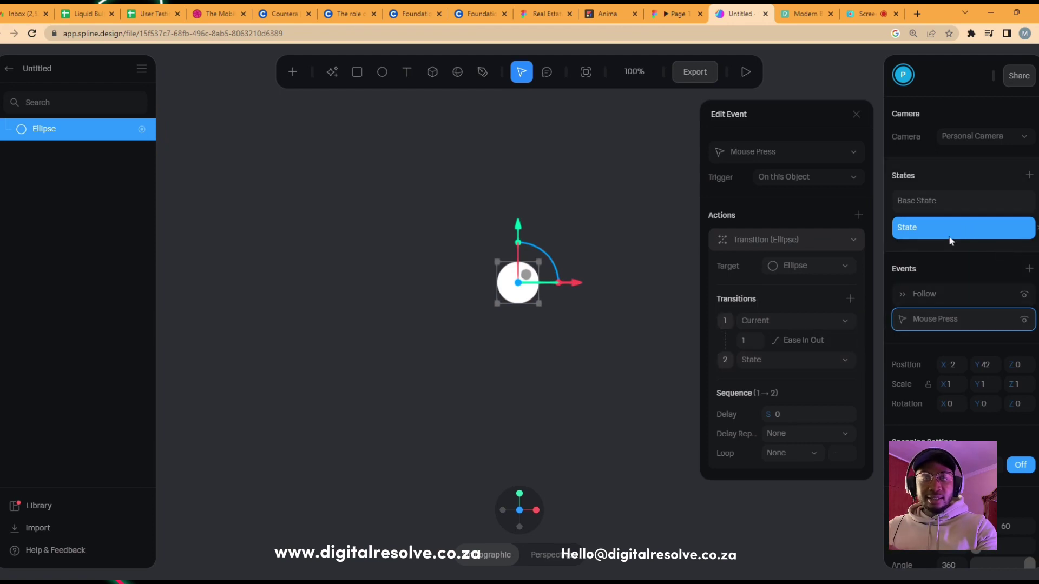
pyautogui.click(791, 322)
pyautogui.click(783, 350)
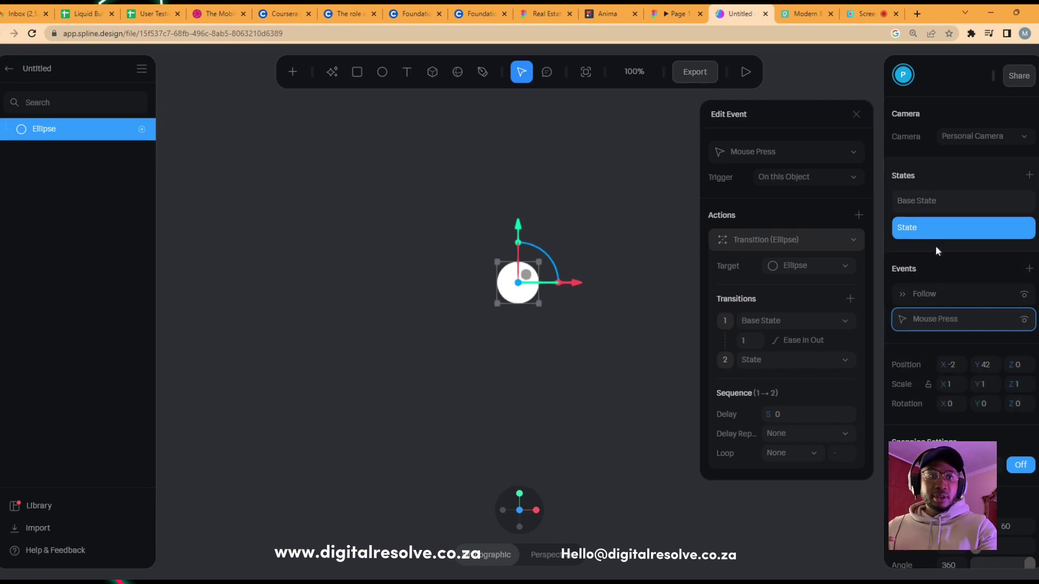
pyautogui.scroll(-5, 937, 267)
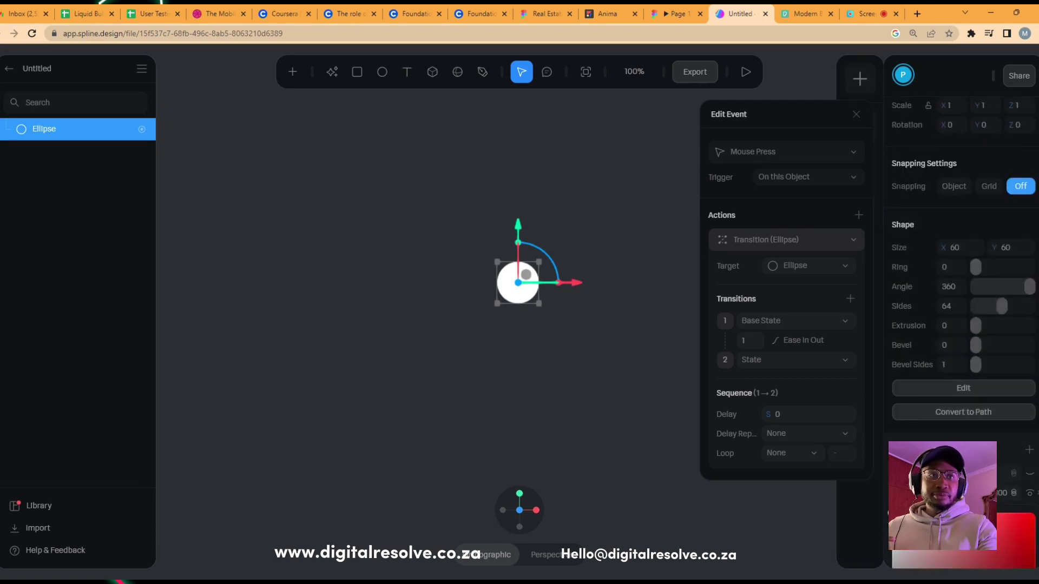
# Colour the ellipse's second State mint green and compare it with the white Base State
pyautogui.scroll(-3, 963, 271)
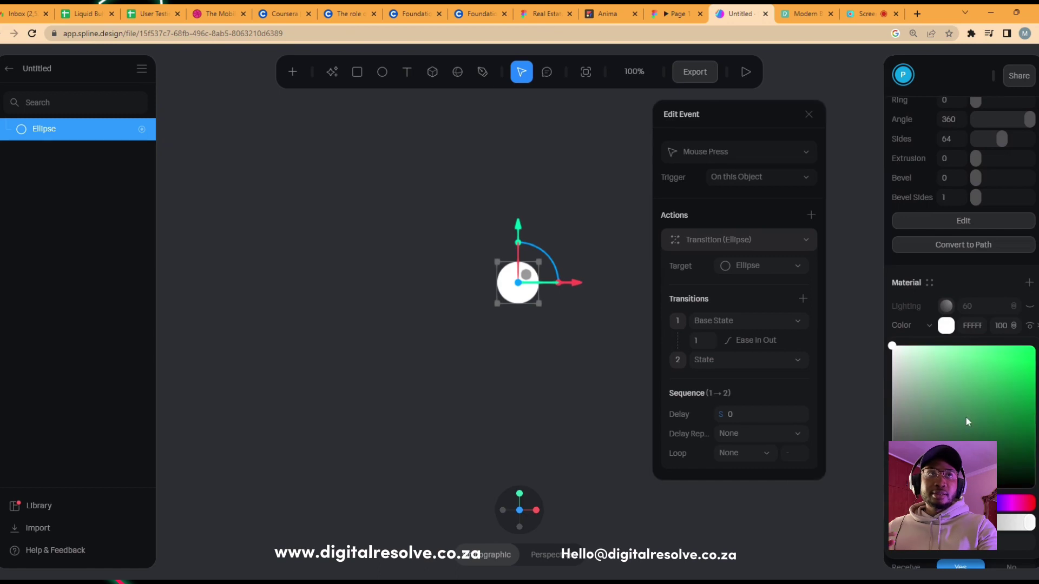
pyautogui.click(992, 346)
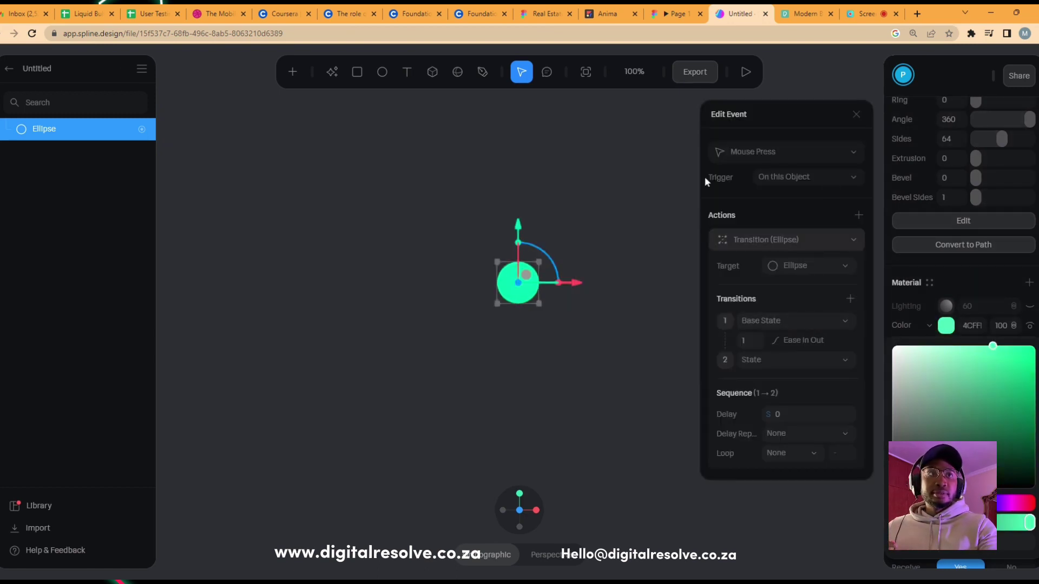
pyautogui.click(677, 180)
pyautogui.scroll(5, 992, 232)
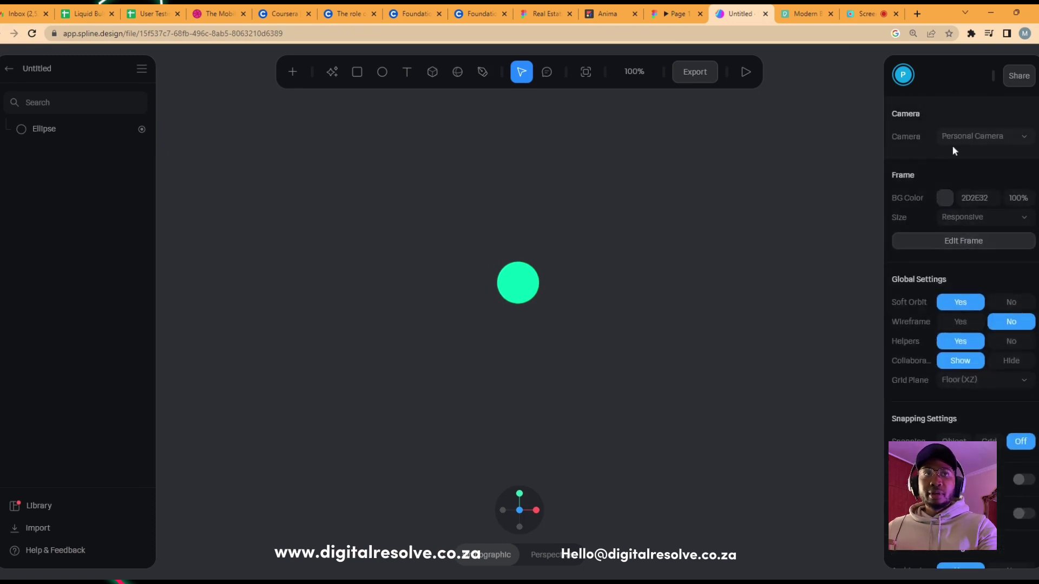
pyautogui.click(518, 282)
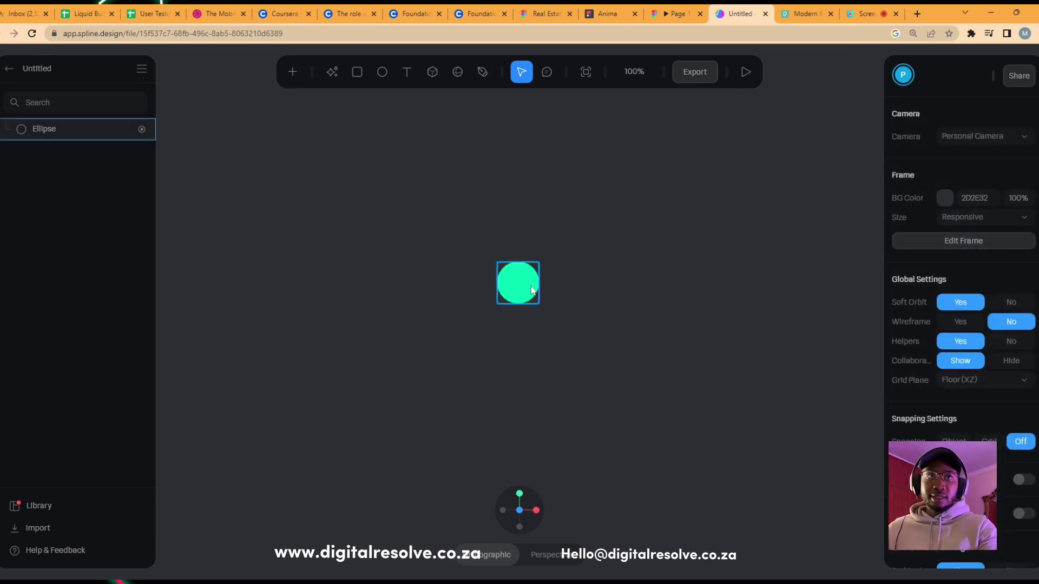
pyautogui.click(945, 199)
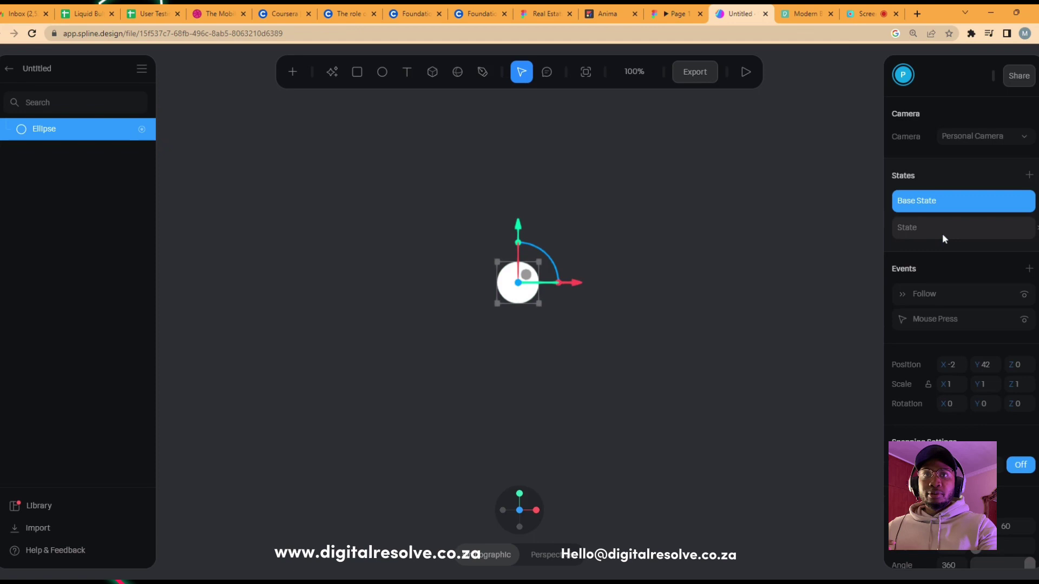
pyautogui.click(943, 233)
pyautogui.click(939, 193)
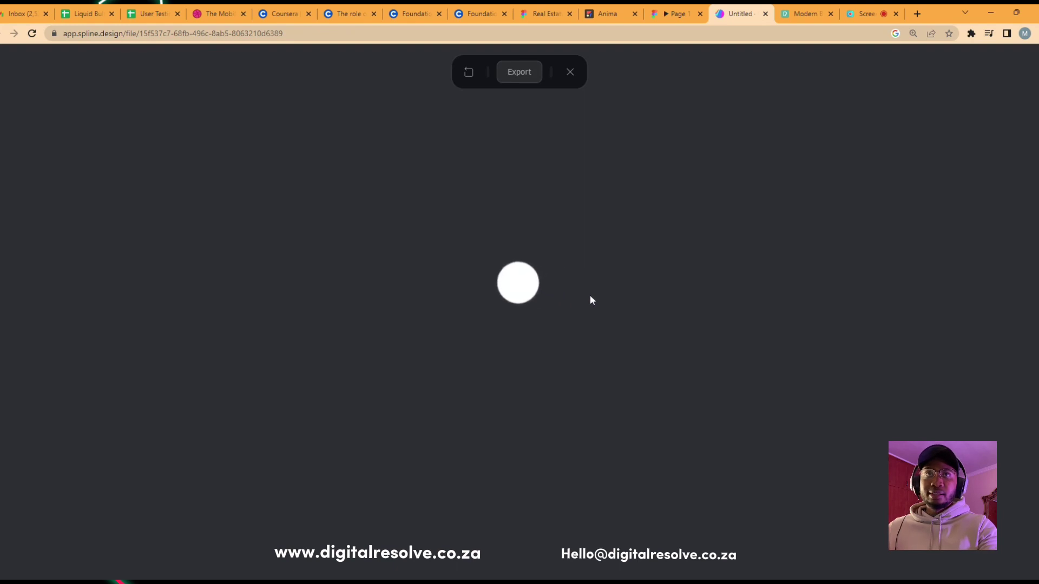
# Change the press event to Mouse Down with Toggle set to Yes, then test in preview
pyautogui.click(569, 72)
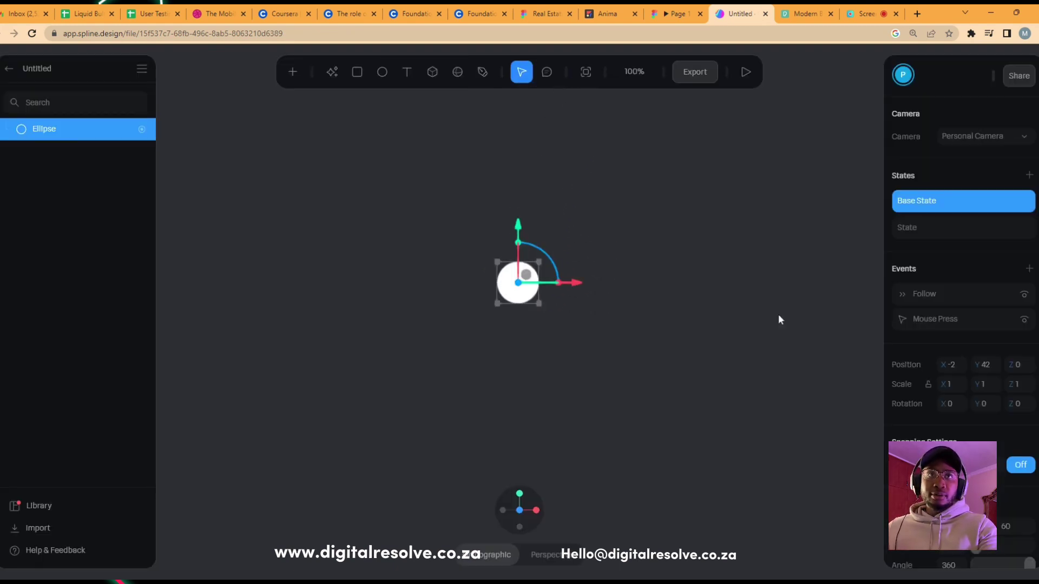
pyautogui.click(942, 319)
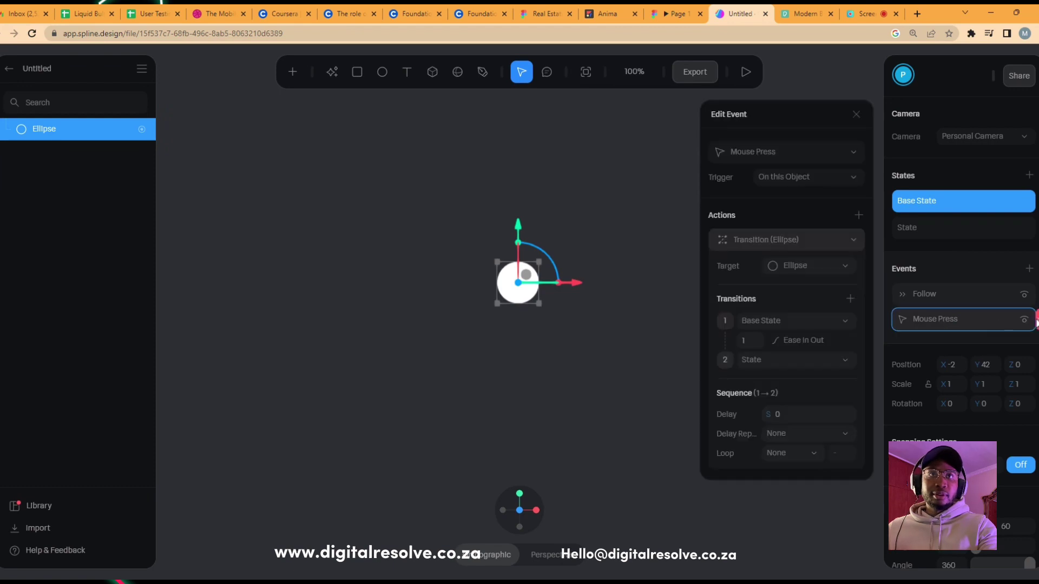
pyautogui.click(764, 157)
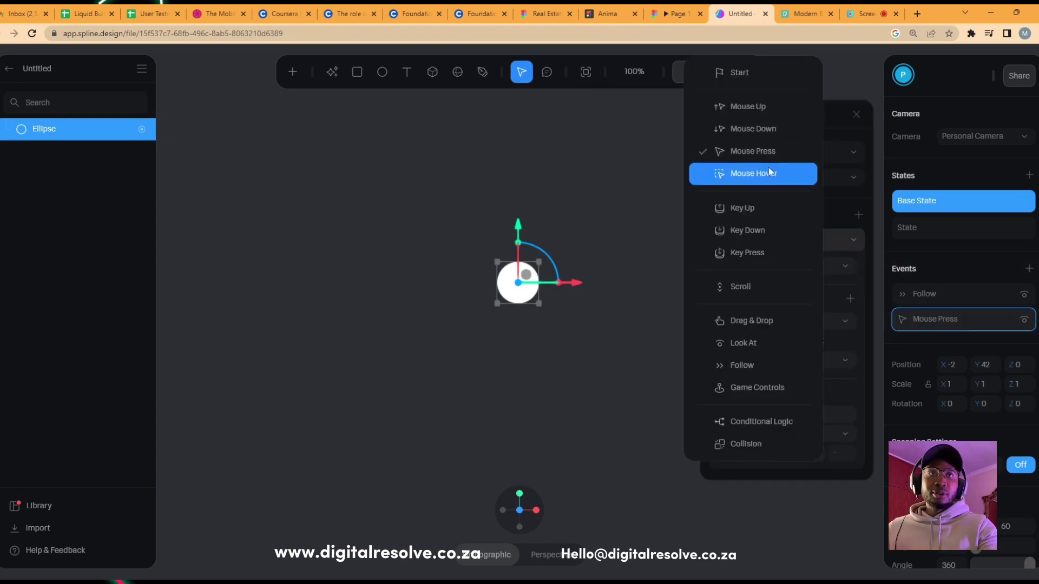
pyautogui.click(752, 128)
pyautogui.click(794, 177)
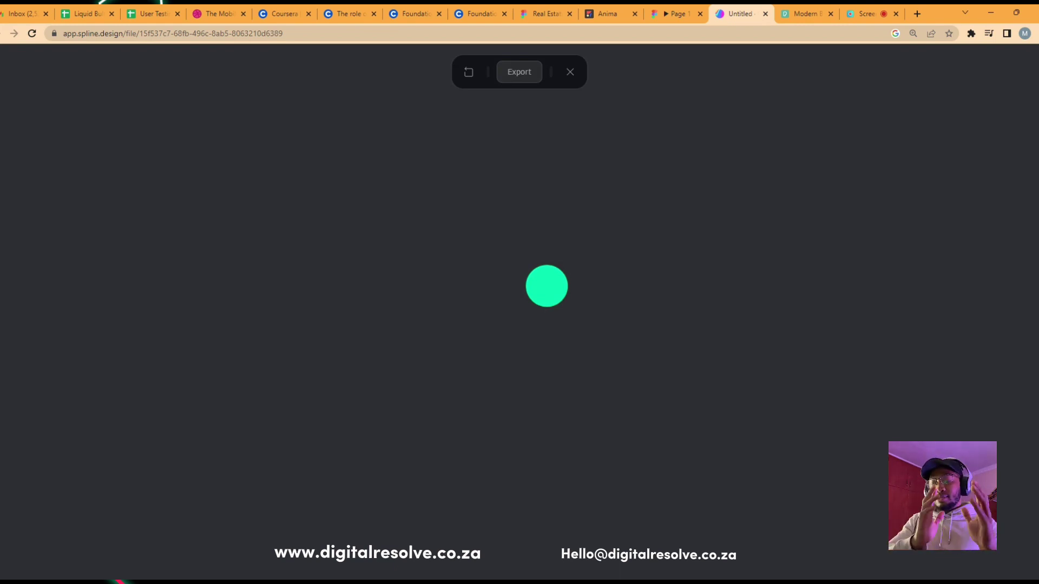
pyautogui.click(547, 287)
pyautogui.click(570, 72)
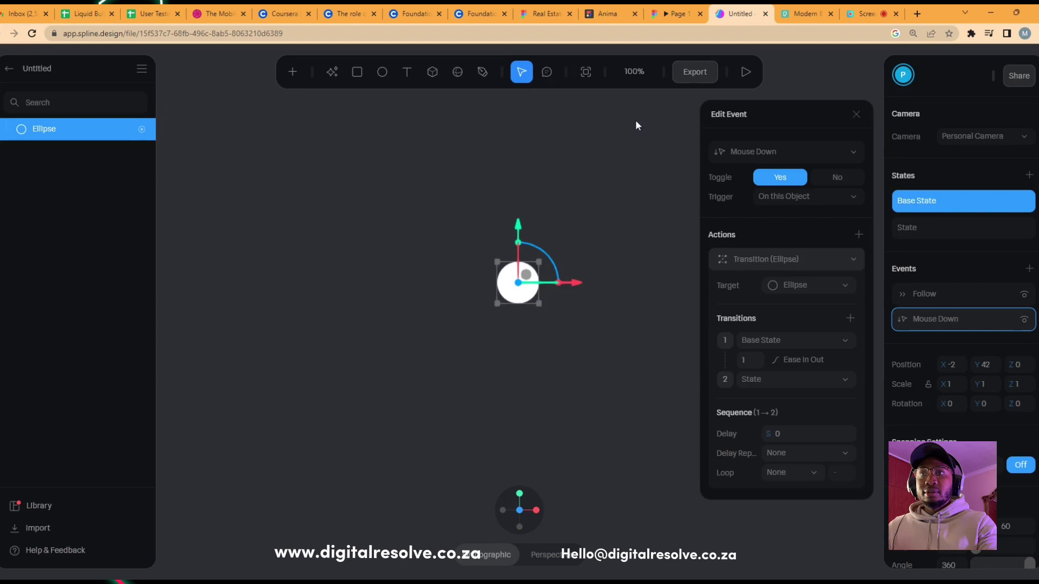
# Copy the scene's Public URL embed code from Export and return to the Figma design
pyautogui.click(694, 71)
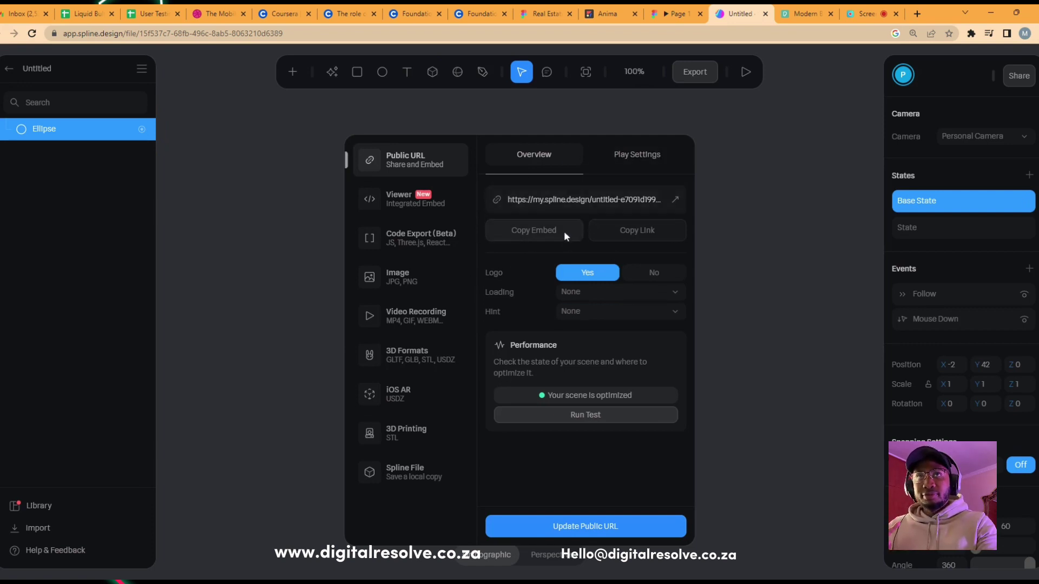
pyautogui.click(548, 226)
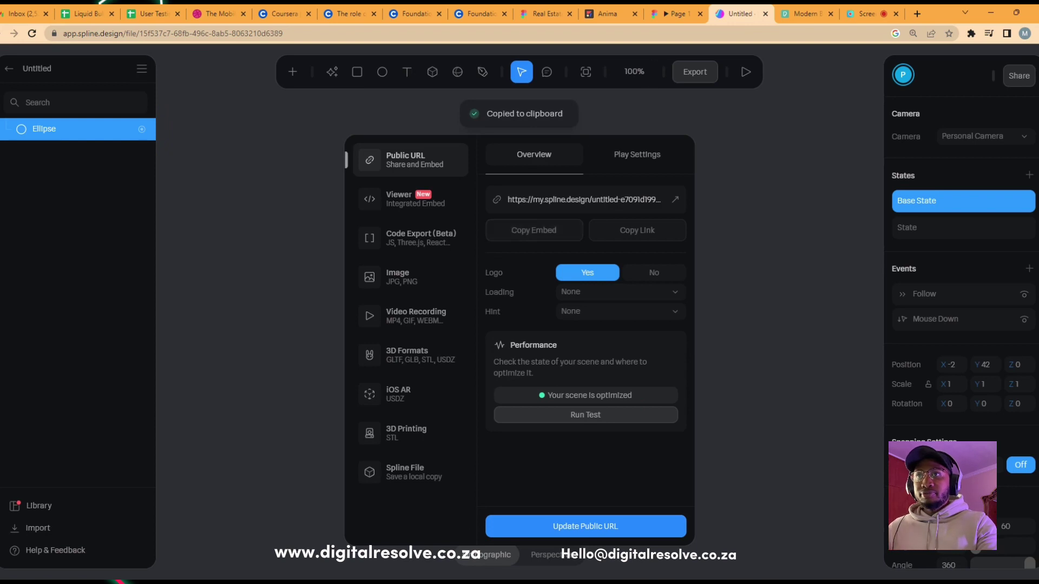
pyautogui.click(558, 8)
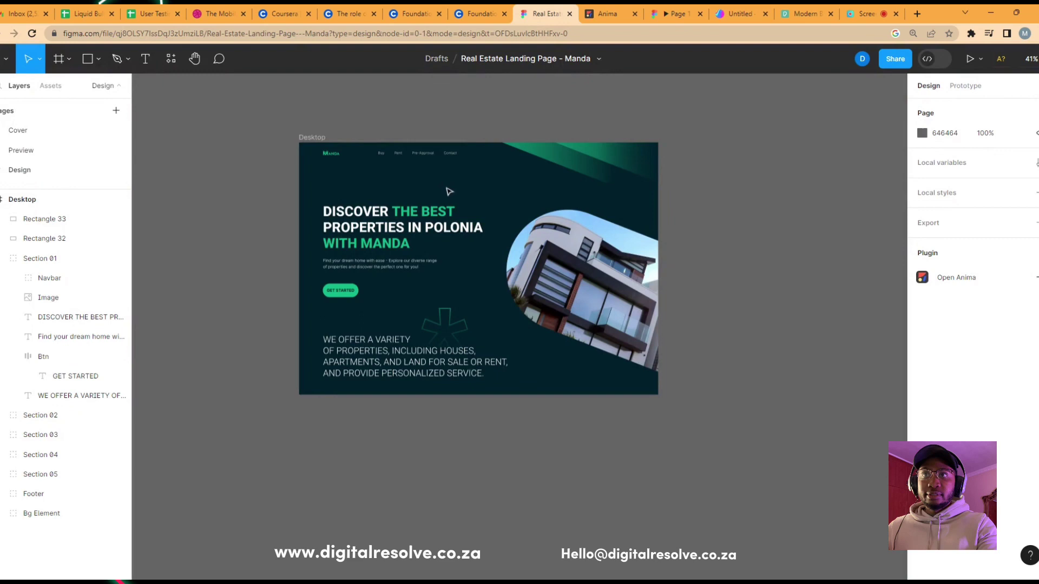
# Delete Rectangle 33 and draw a 1440 × 1013 rectangle covering the Desktop frame
pyautogui.click(418, 211)
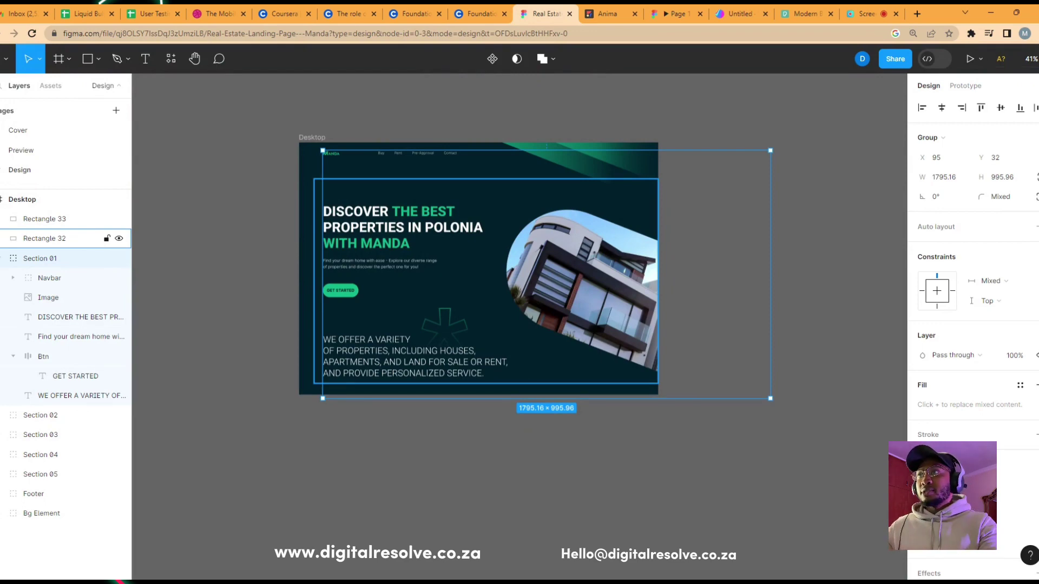
pyautogui.click(38, 225)
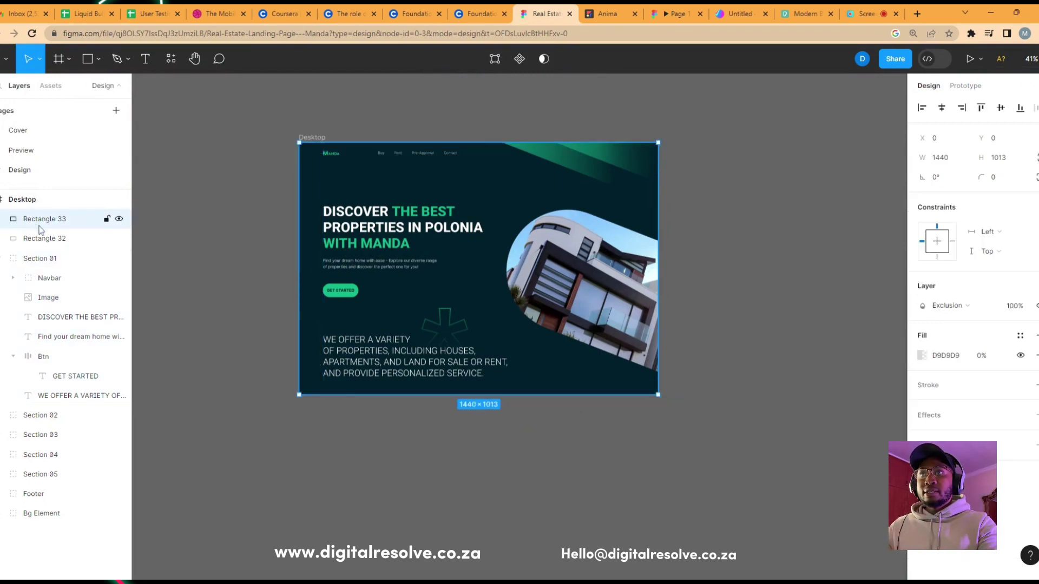
pyautogui.press('Delete')
pyautogui.press('r')
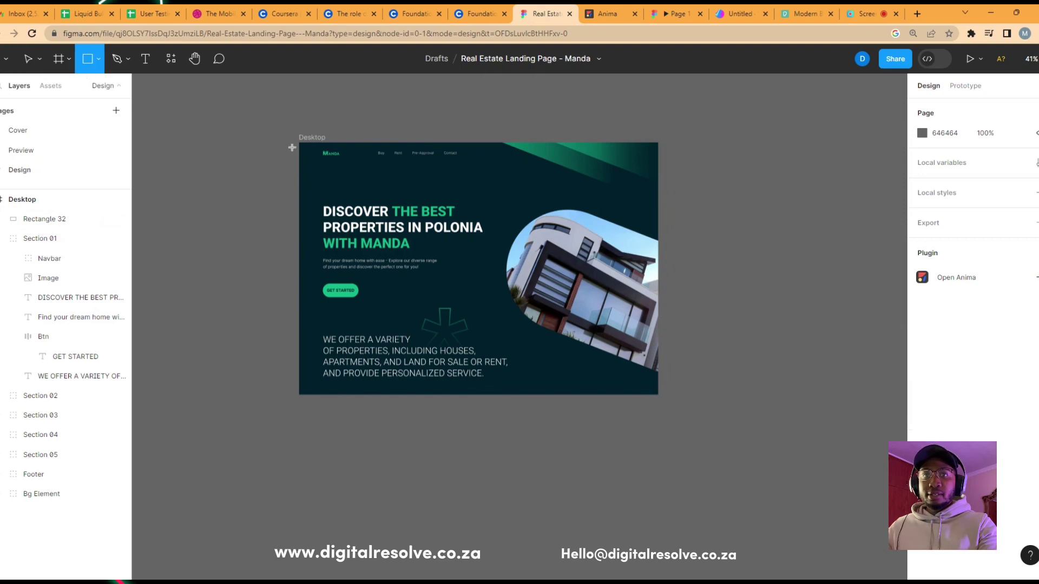
pyautogui.moveTo(300, 142); pyautogui.dragTo(661, 397)
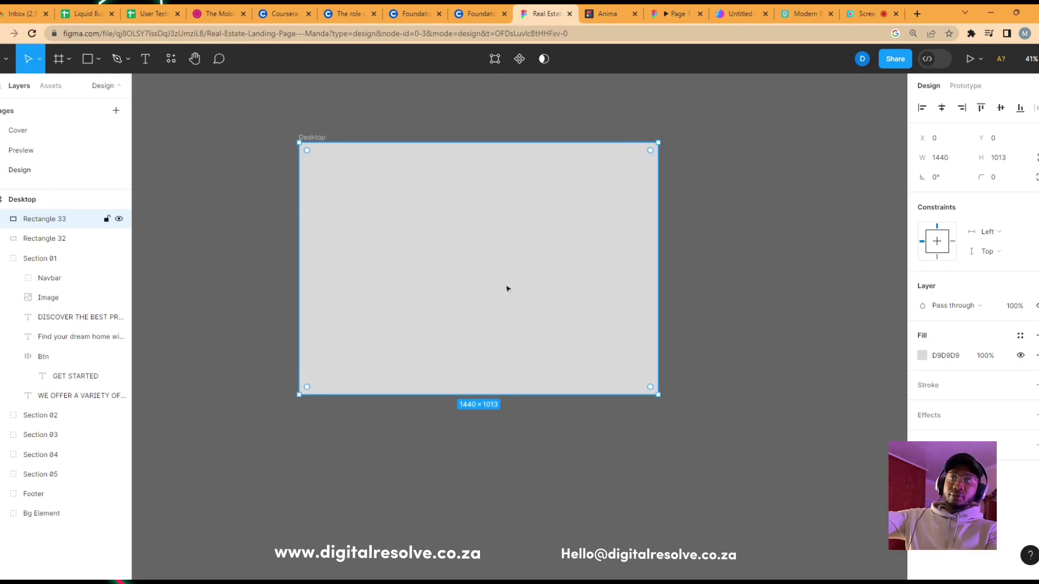
pyautogui.hotkey('ctrl', '/')
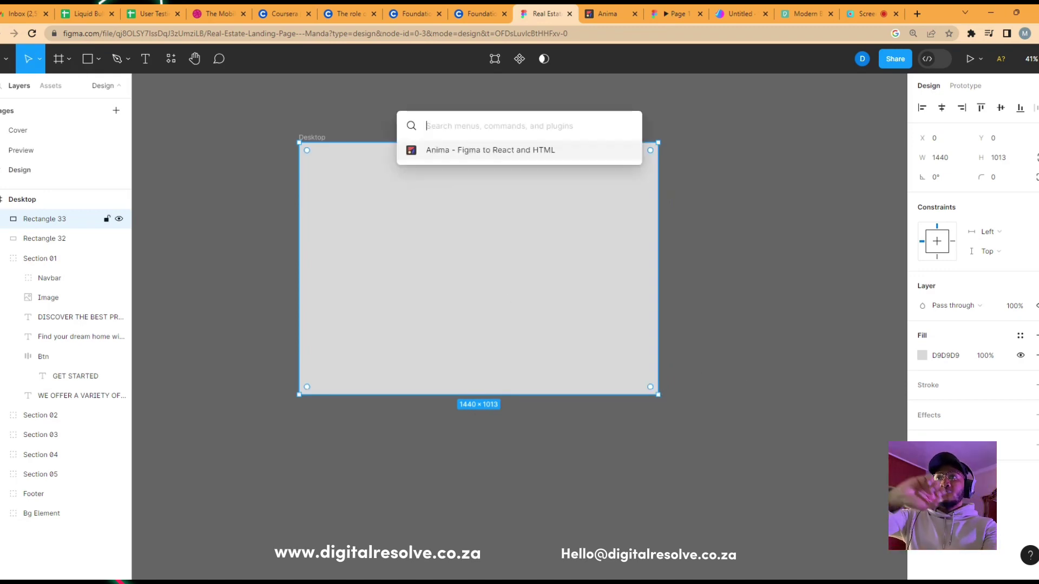
# Paste the Spline iframe into Anima's Embed code for the grey rectangle and save it
pyautogui.click(450, 151)
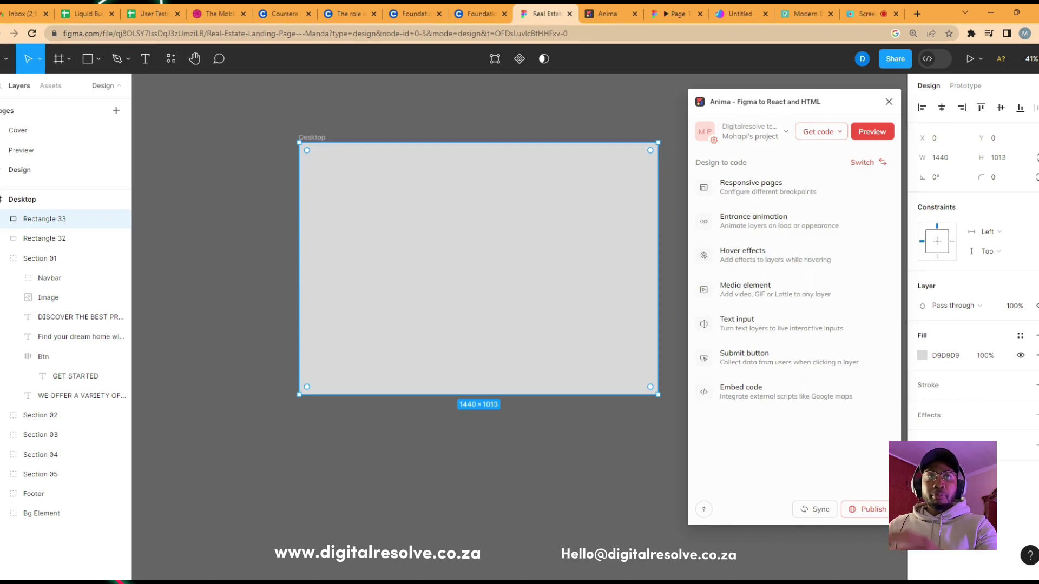
pyautogui.click(782, 385)
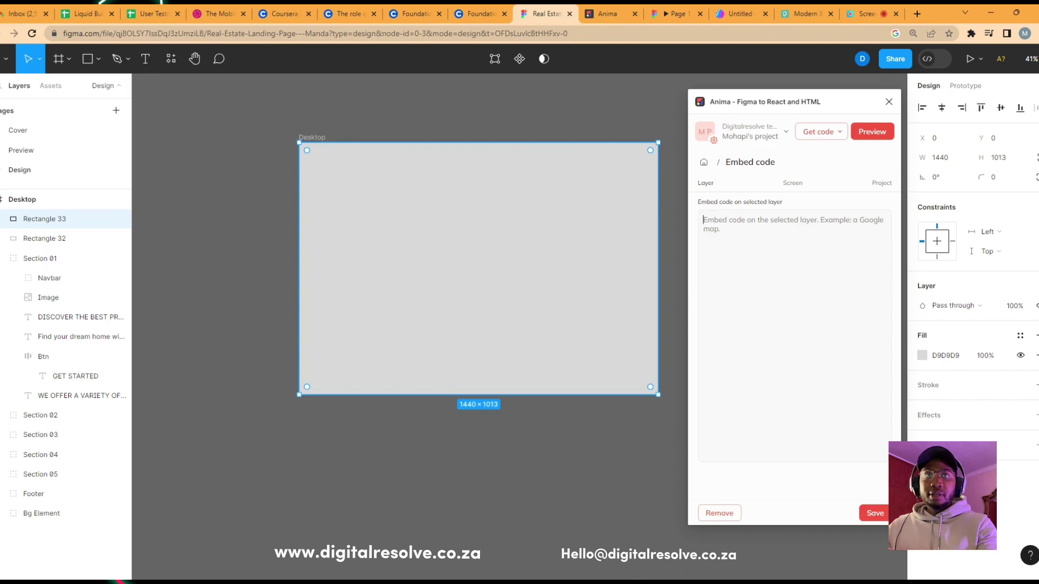
pyautogui.hotkey('ctrl', 'v')
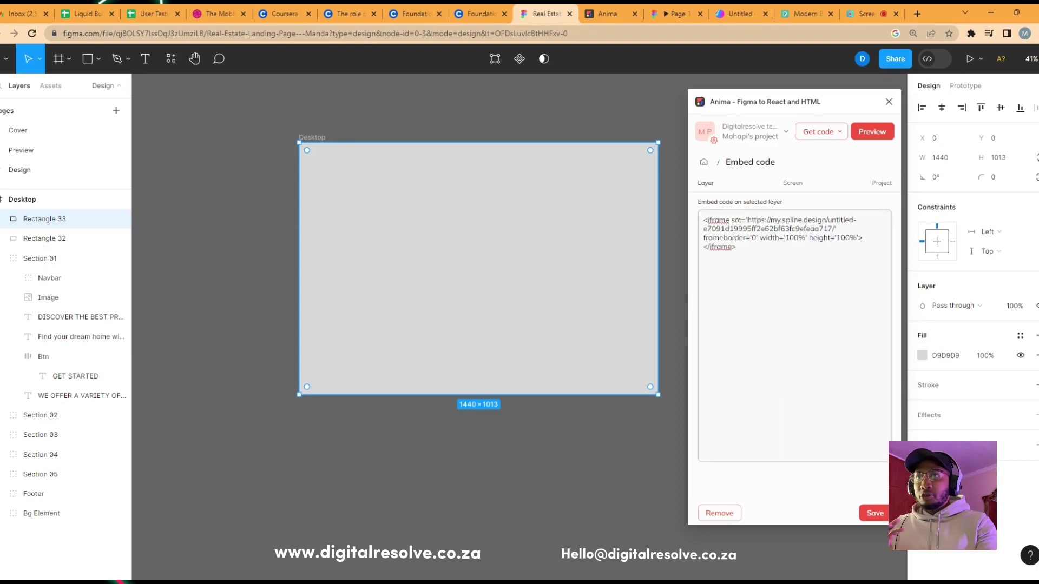
pyautogui.click(874, 513)
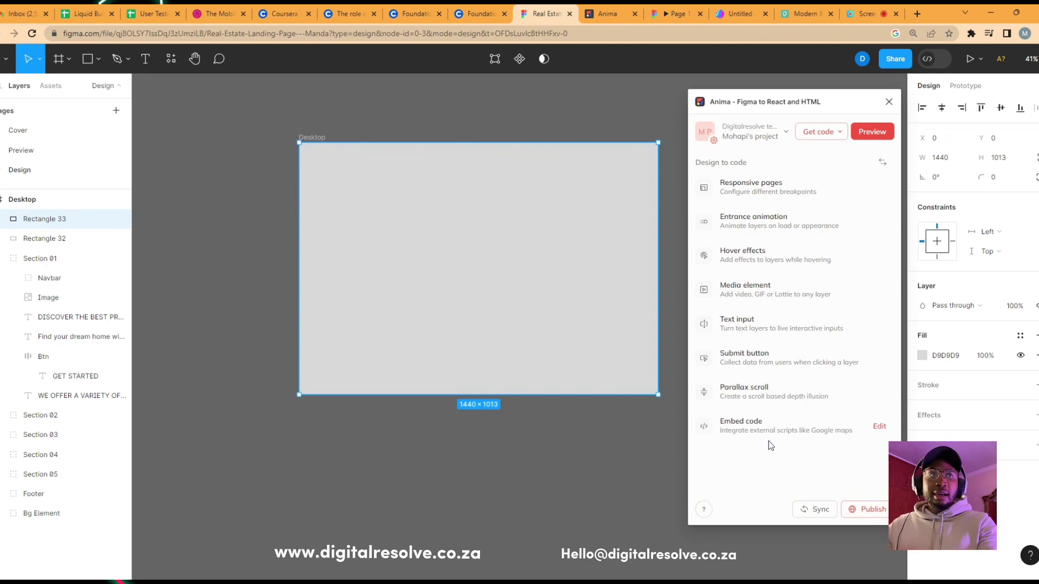
# Set the embed rectangle's fill opacity to 0% and its layer blend mode to Exclusion
pyautogui.click(984, 356)
pyautogui.write('0')
pyautogui.press('Return')
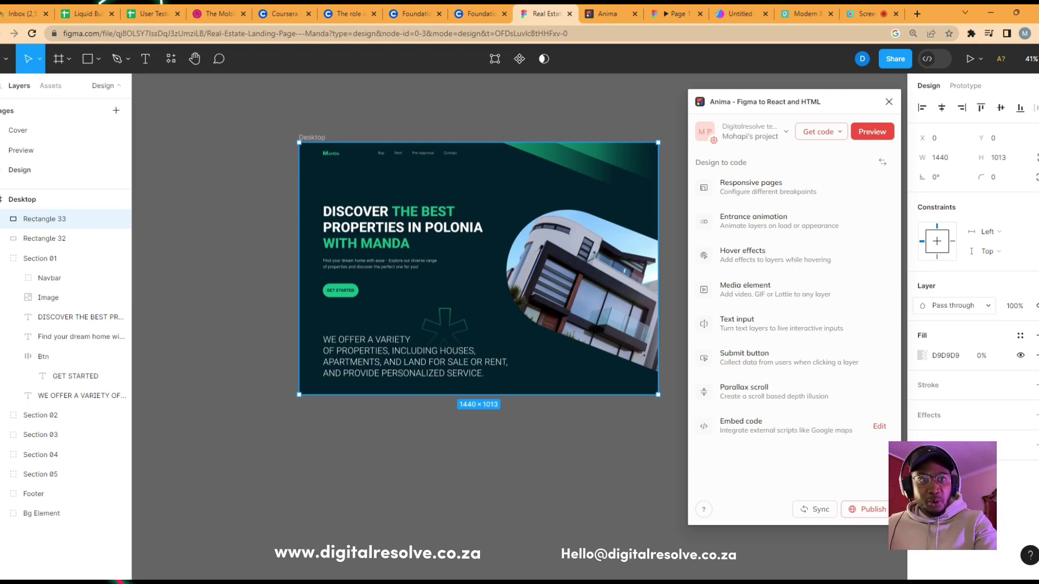
pyautogui.click(988, 306)
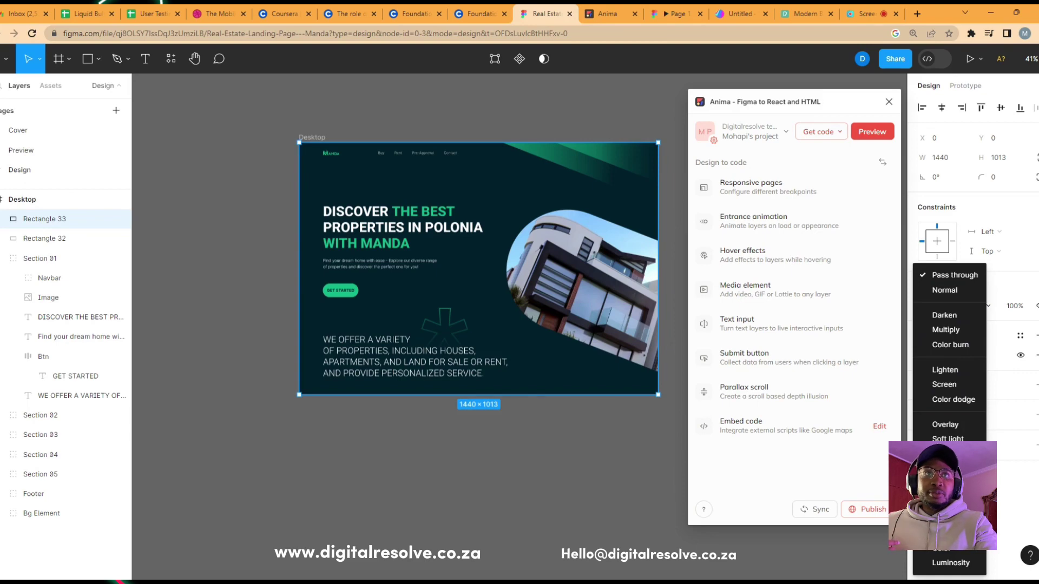
pyautogui.click(949, 493)
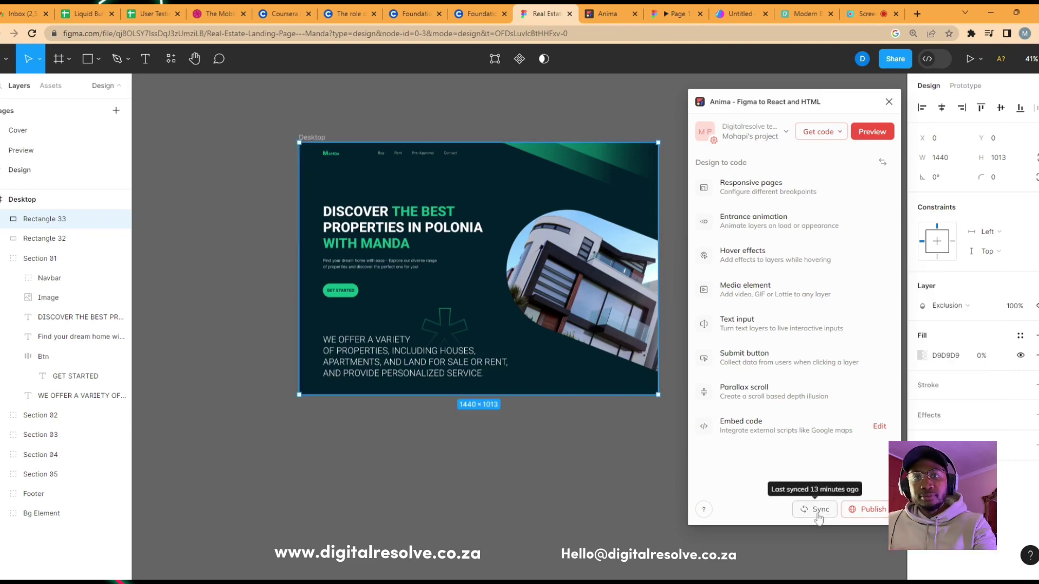
# Start Anima's Preview of the Desktop landing-page frame with the Spline embed
pyautogui.click(871, 133)
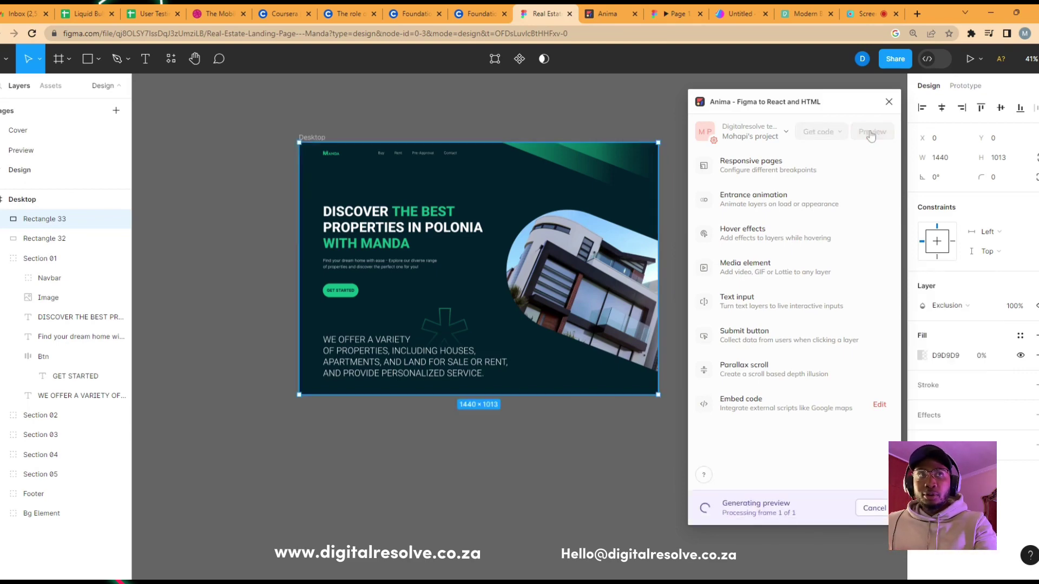